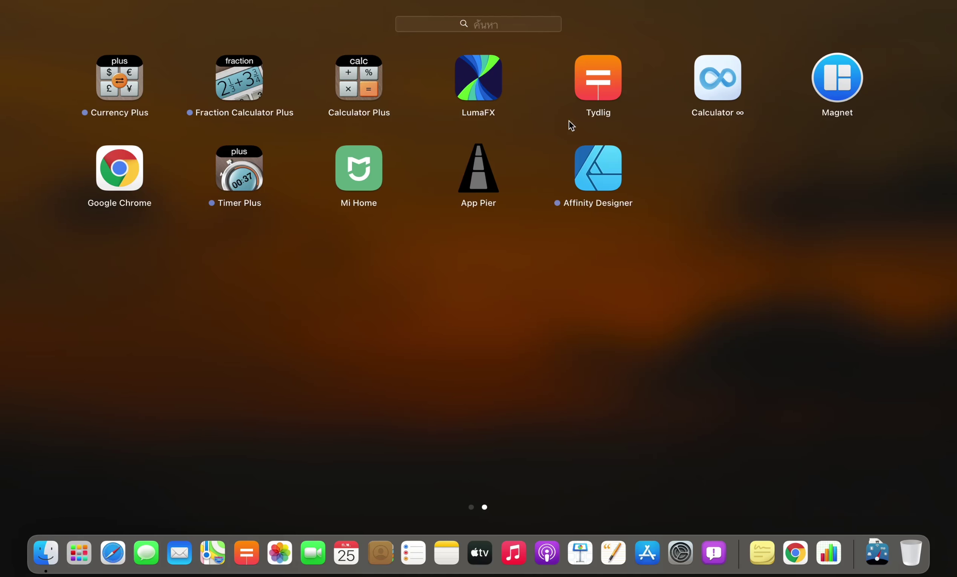
Launch Affinity Designer from the macOS Launchpad.
{"action": "left_click", "coordinate": [605, 171]}
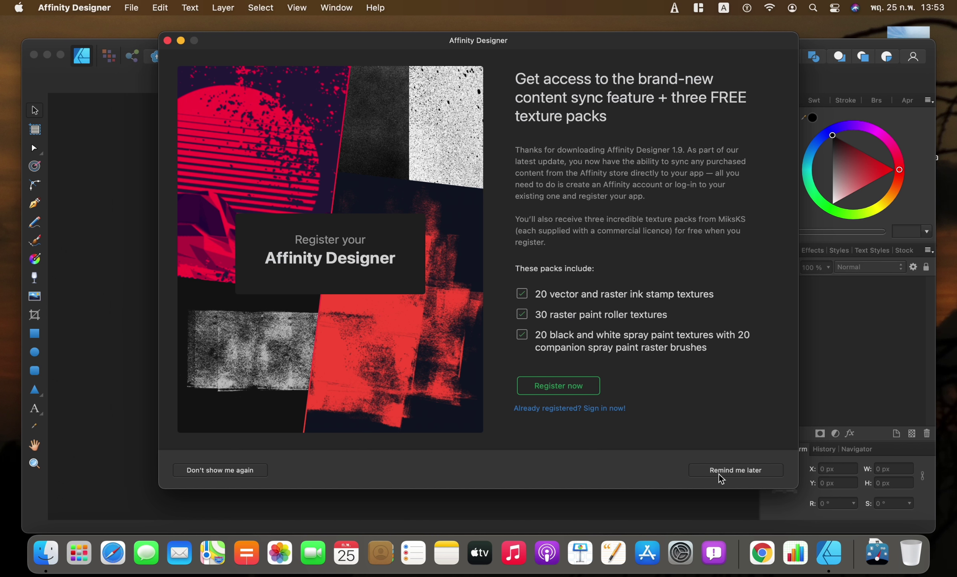
Postpone registration, close the welcome panel, and switch the window to full screen.
{"action": "left_click", "coordinate": [741, 477]}
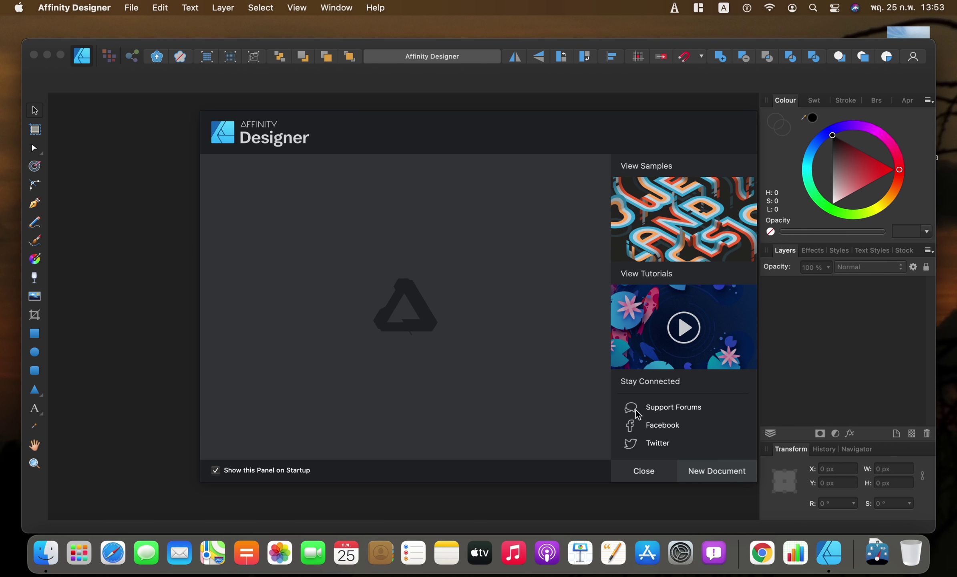
{"action": "left_click", "coordinate": [648, 473]}
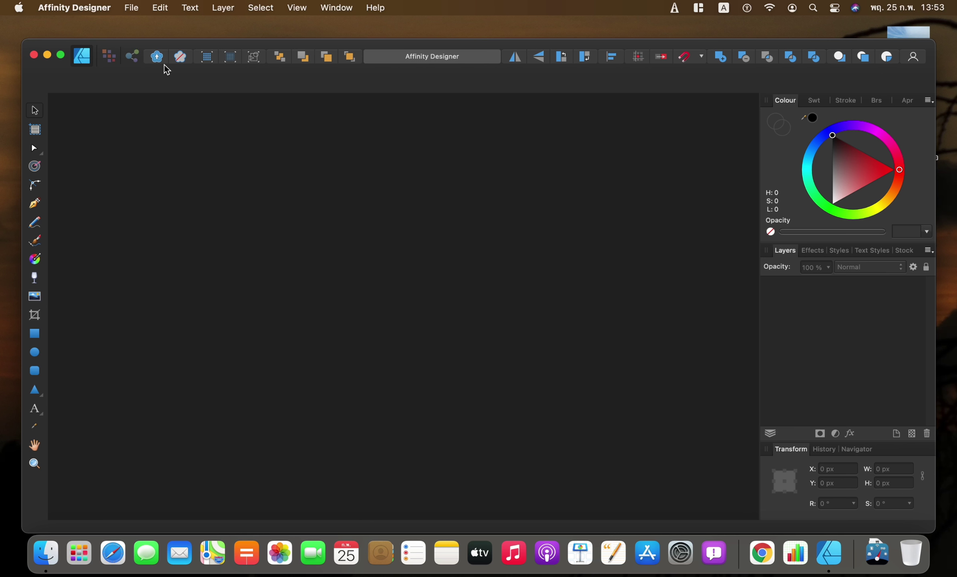
{"action": "mouse_move", "coordinate": [60, 55]}
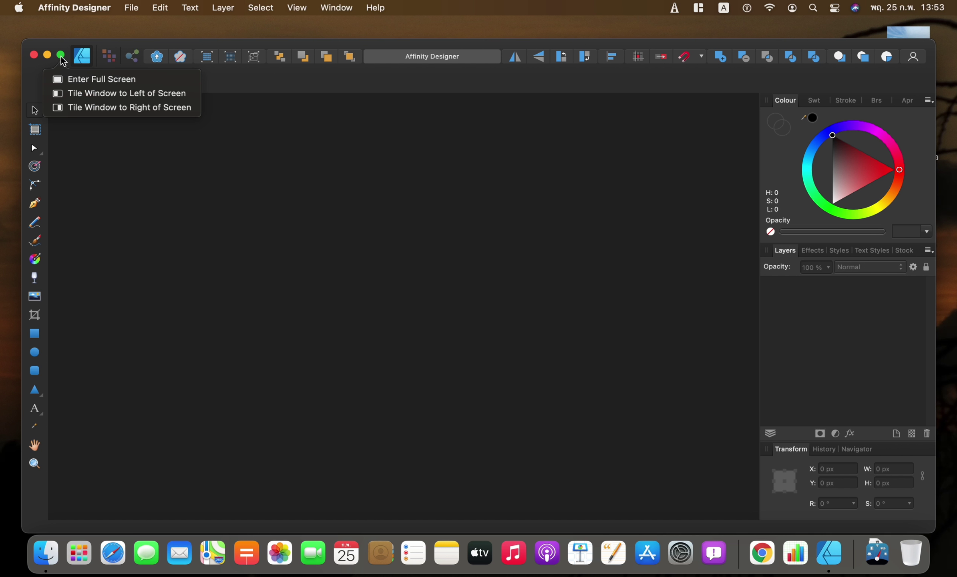
{"action": "left_click", "coordinate": [58, 79]}
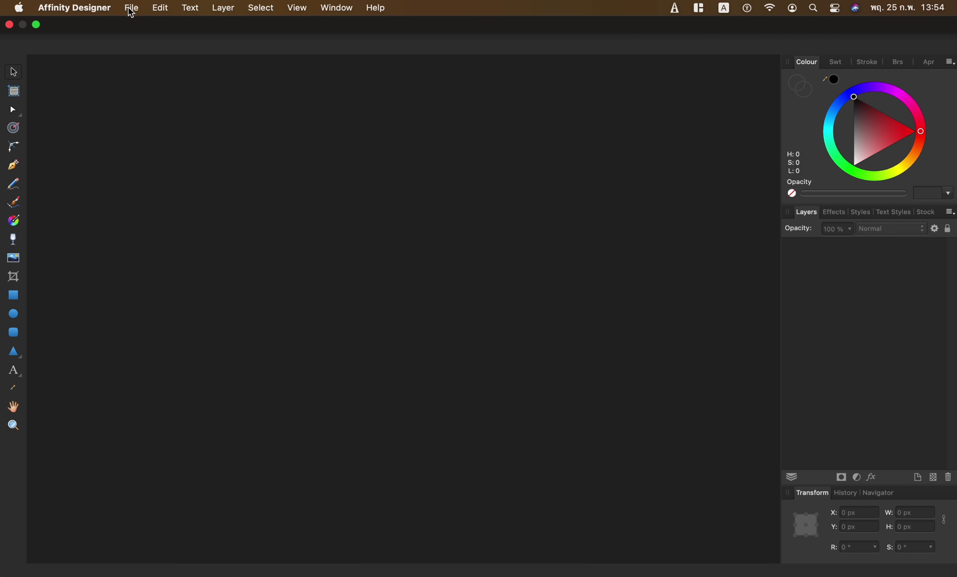
Start a new document on the Print presets with A4 (210 × 297 mm, 300 DPI), briefly viewing Templates.
{"action": "left_click", "coordinate": [131, 8]}
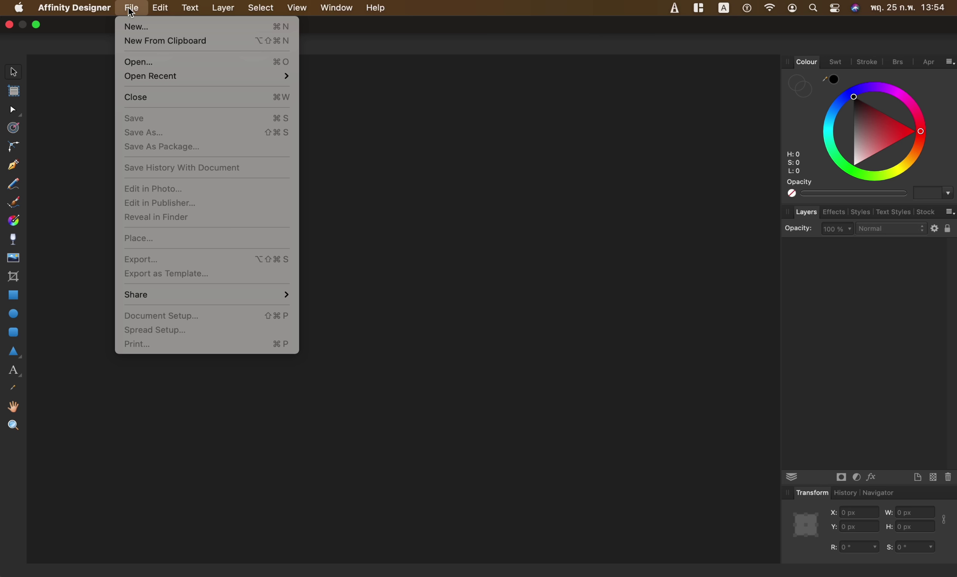
{"action": "left_click", "coordinate": [147, 29]}
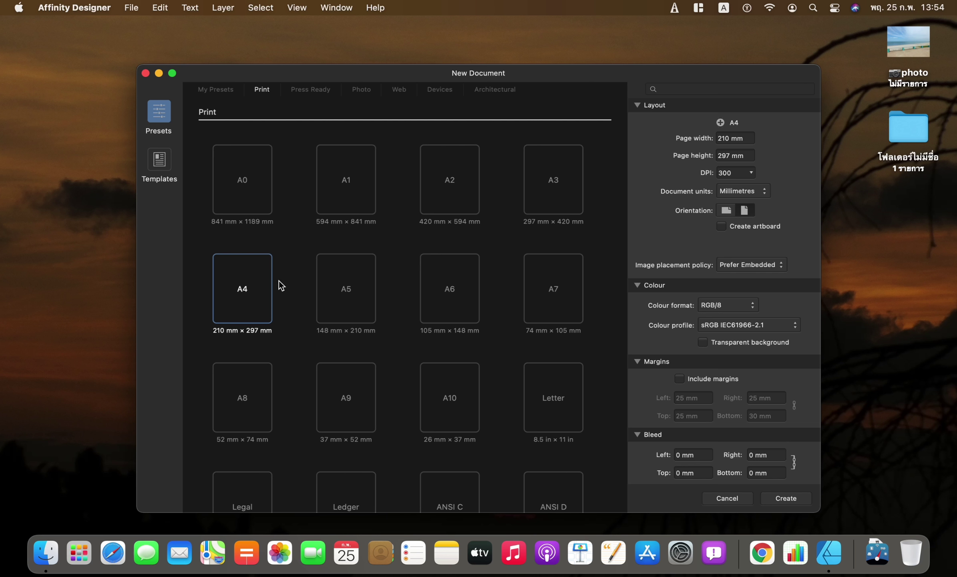
{"action": "scroll", "coordinate": [305, 322], "scroll_direction": "down", "scroll_amount": 3}
{"action": "scroll", "coordinate": [305, 322], "scroll_direction": "down", "scroll_amount": 3}
{"action": "scroll", "coordinate": [305, 322], "scroll_direction": "down", "scroll_amount": 3}
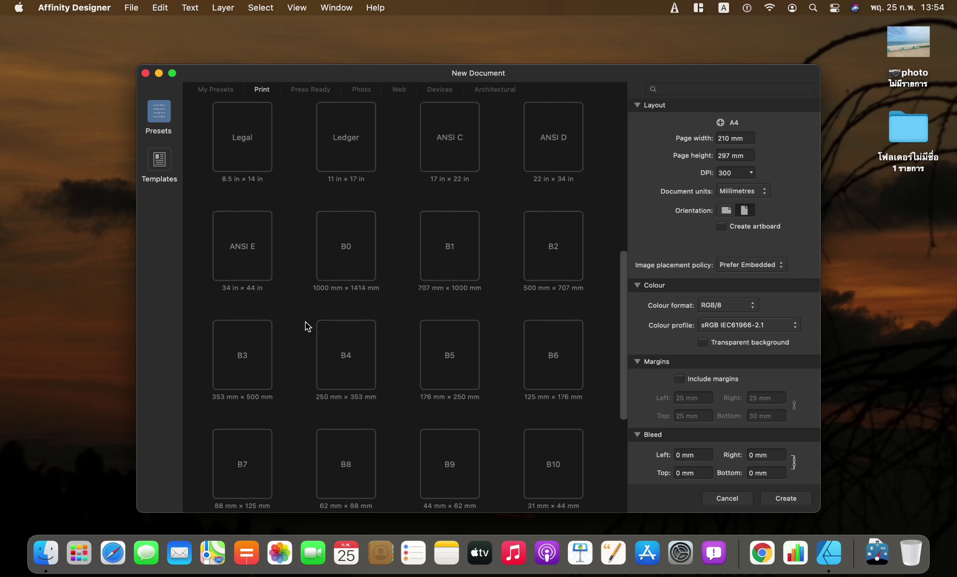
{"action": "scroll", "coordinate": [305, 322], "scroll_direction": "up", "scroll_amount": 10}
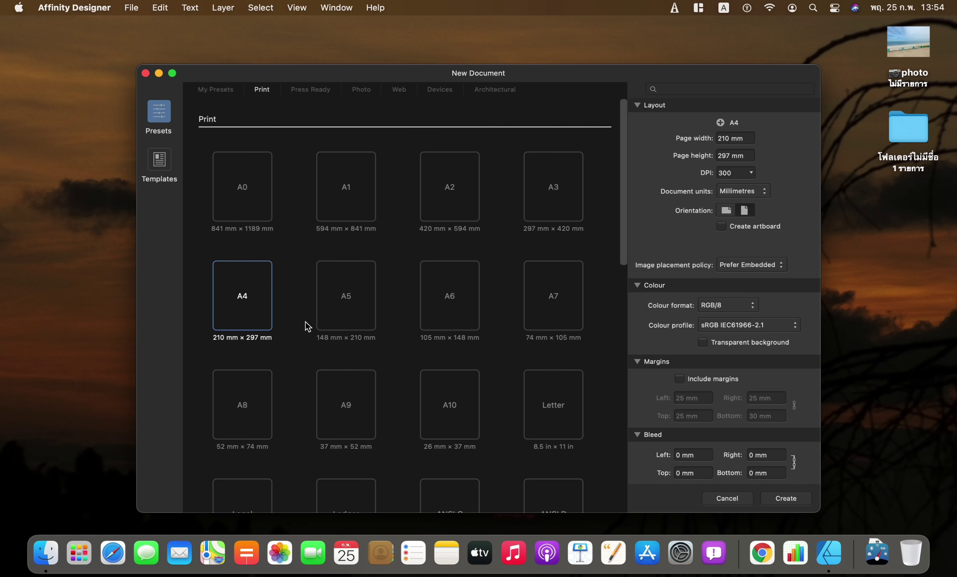
{"action": "left_click", "coordinate": [171, 170]}
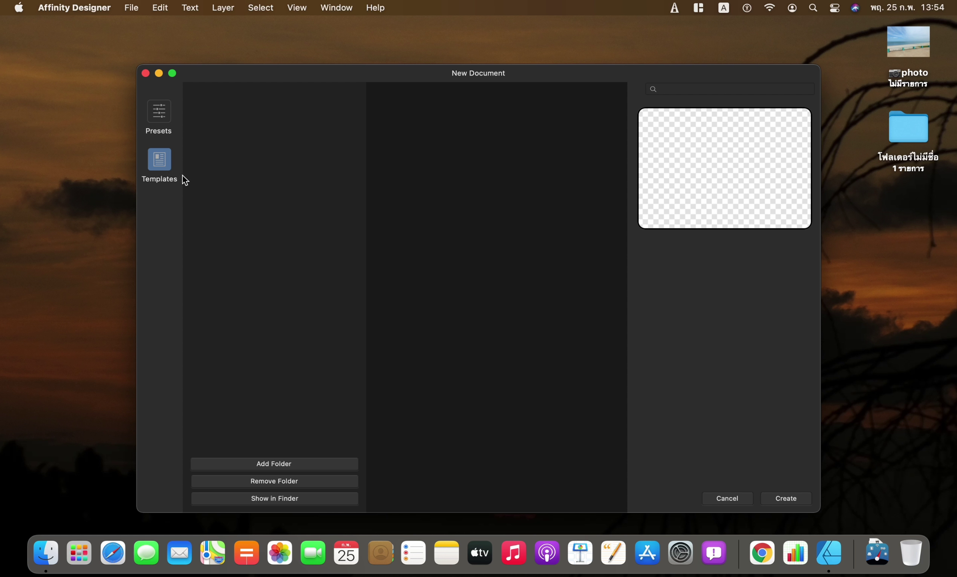
{"action": "left_click", "coordinate": [163, 108]}
{"action": "scroll", "coordinate": [363, 285], "scroll_direction": "down", "scroll_amount": 10}
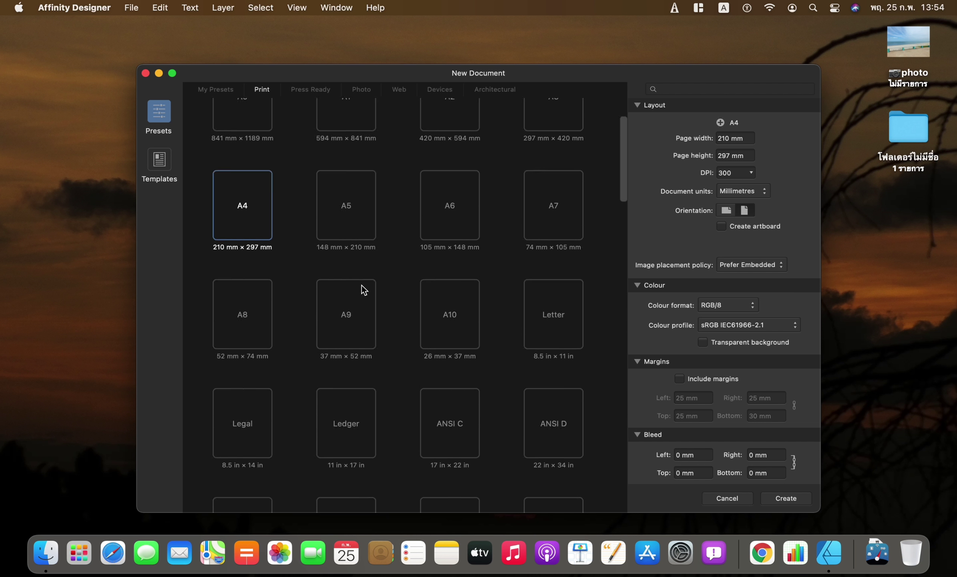
Save the A4 settings as preset Unnamed 1, dismiss the duplicate warning, then create from Templates.
{"action": "left_click", "coordinate": [721, 122]}
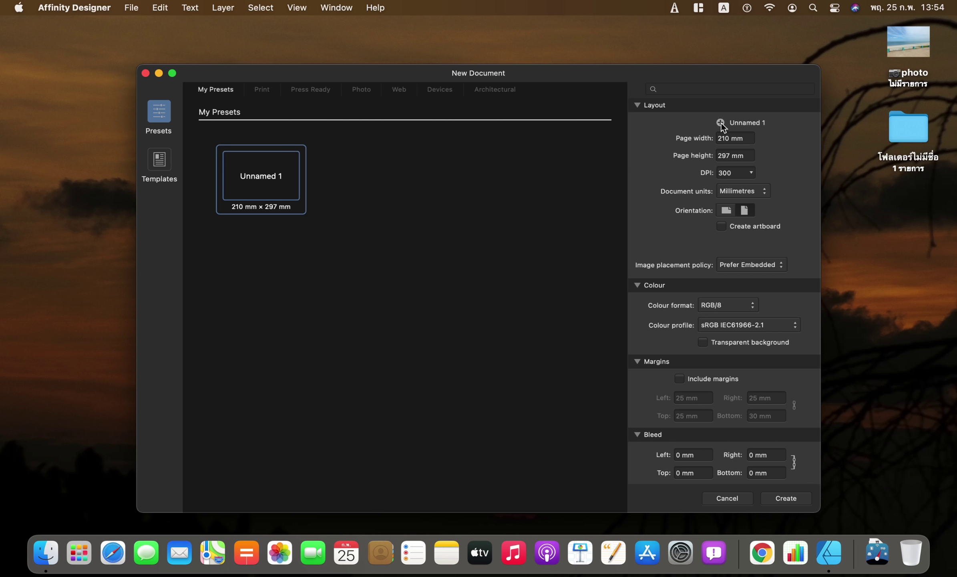
{"action": "left_click", "coordinate": [721, 122]}
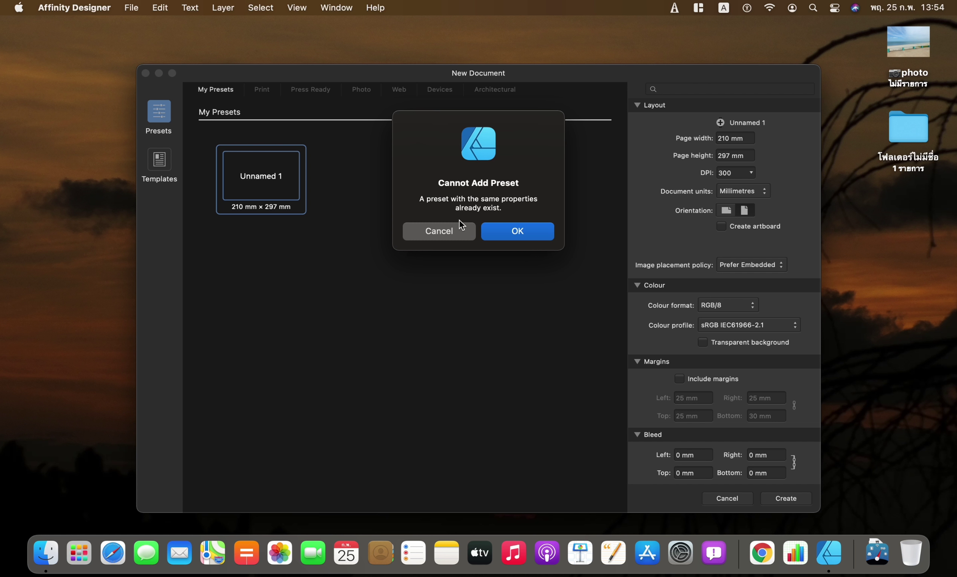
{"action": "left_click", "coordinate": [458, 231]}
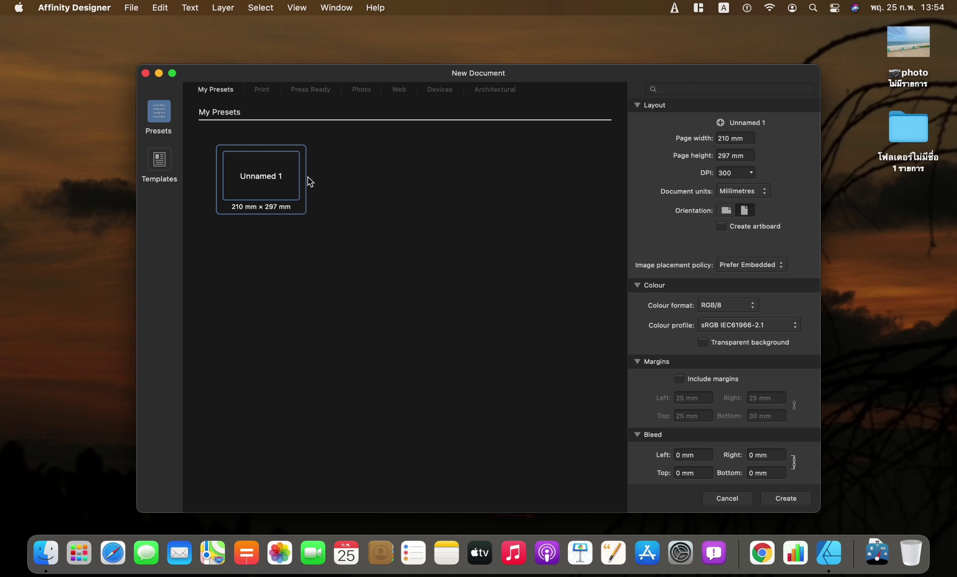
{"action": "left_click", "coordinate": [172, 173]}
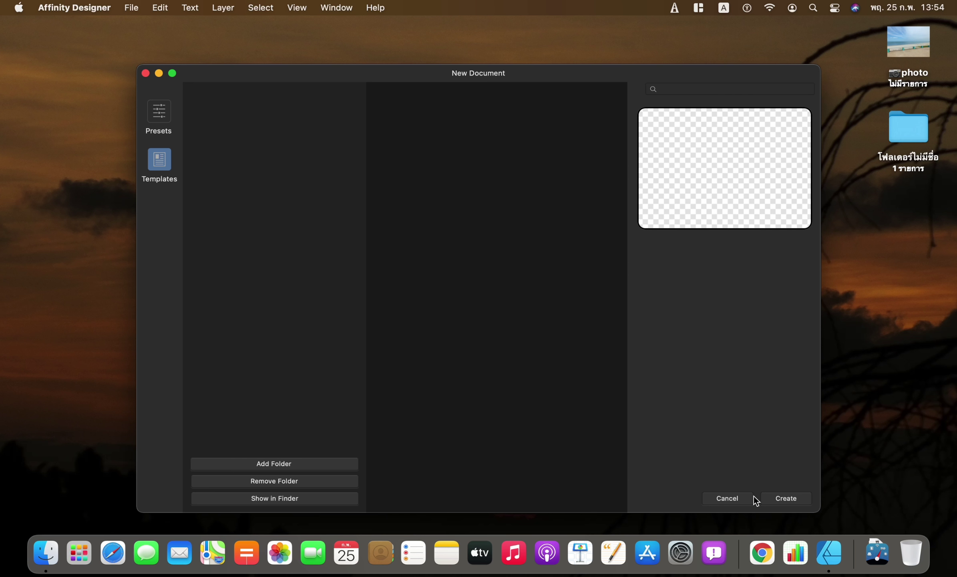
{"action": "left_click", "coordinate": [788, 501]}
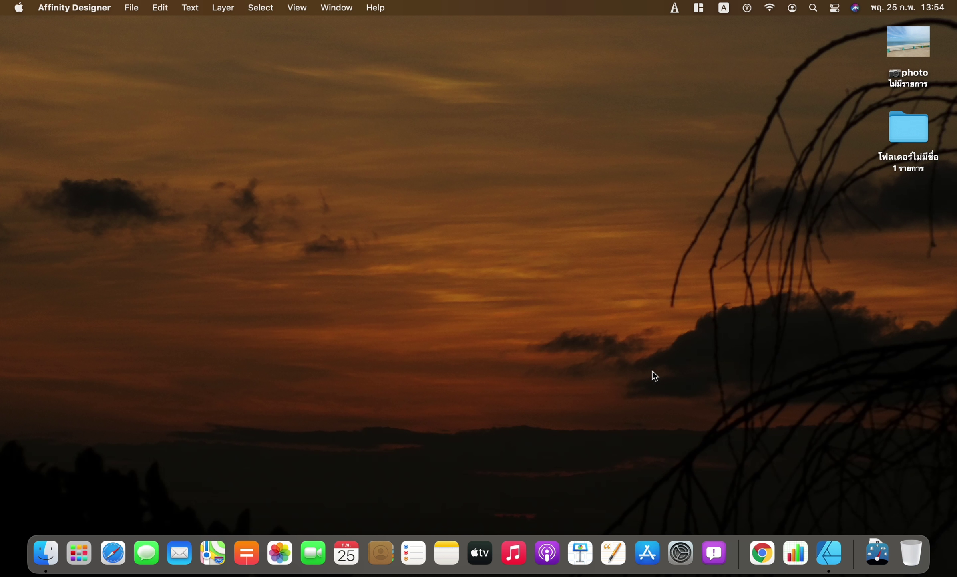
Create a blank A4 portrait document from the saved Unnamed 1 preset.
{"action": "left_click", "coordinate": [831, 551]}
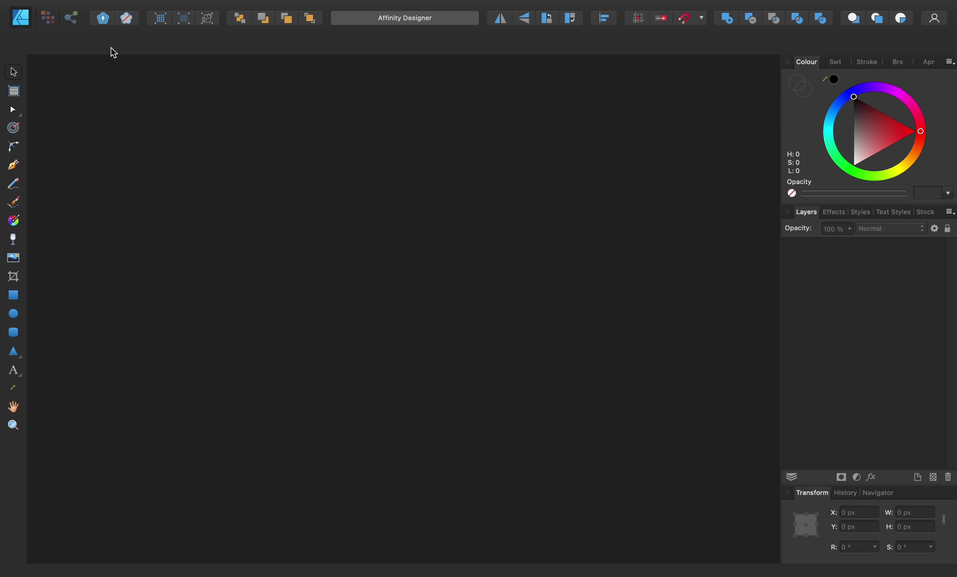
{"action": "left_click", "coordinate": [132, 8]}
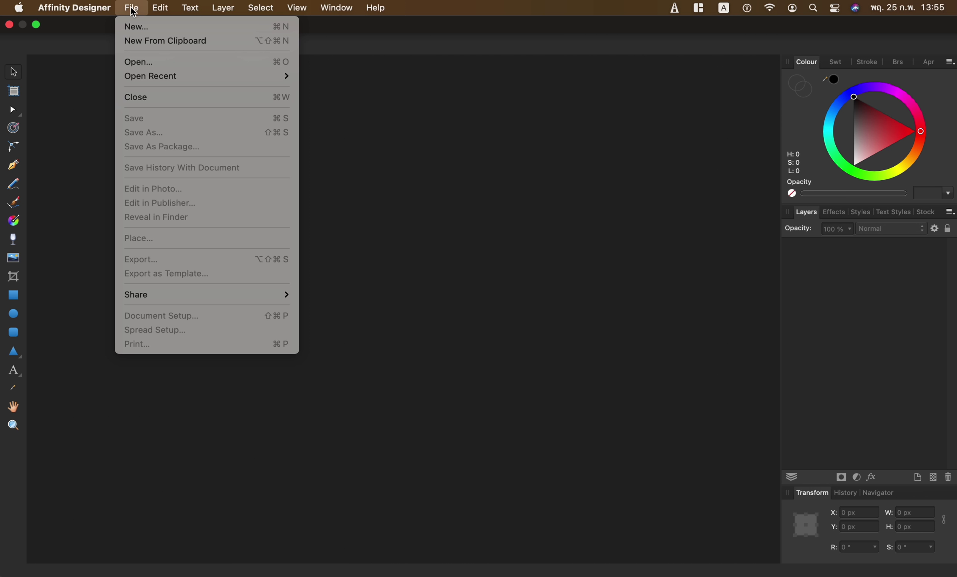
{"action": "left_click", "coordinate": [154, 27]}
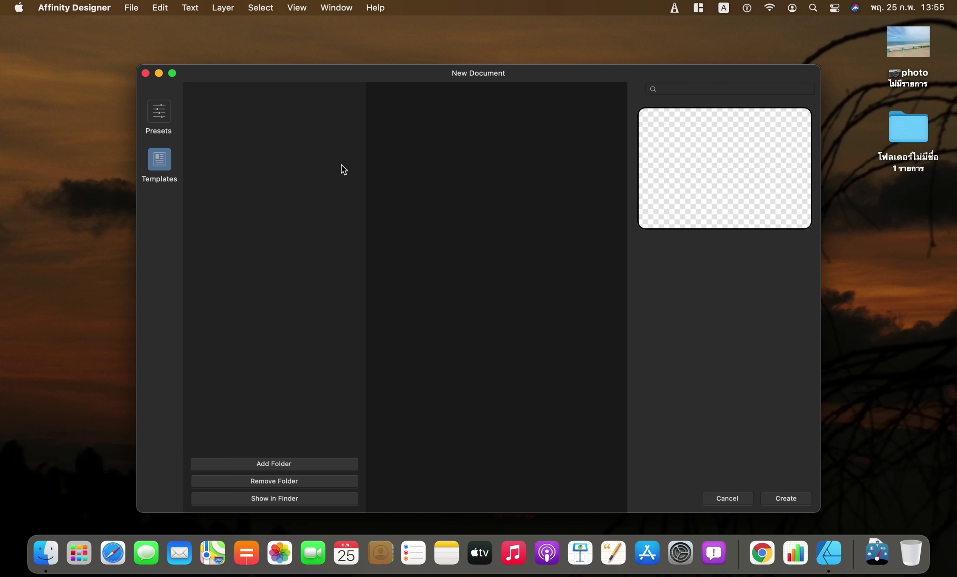
{"action": "left_click", "coordinate": [155, 120]}
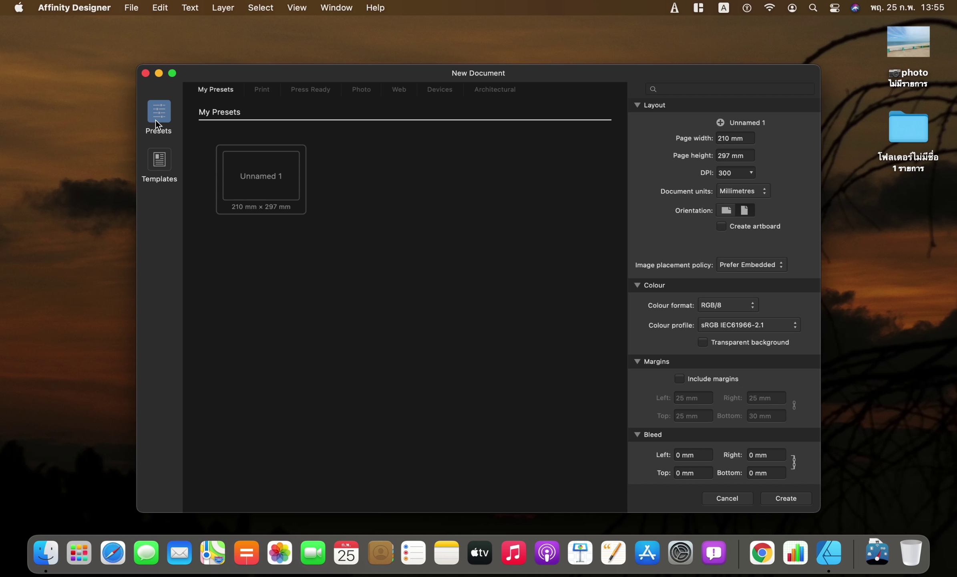
{"action": "left_click", "coordinate": [275, 180]}
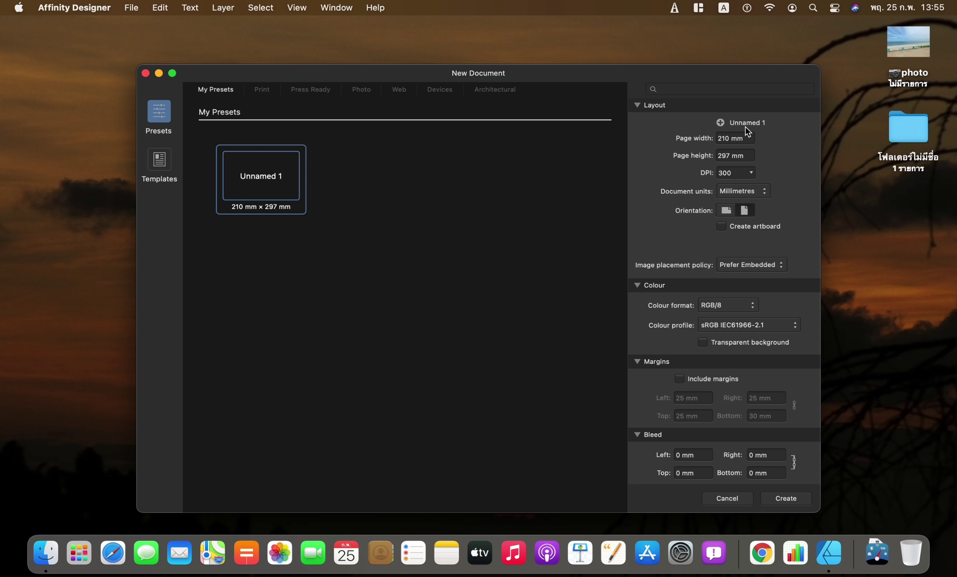
{"action": "left_click", "coordinate": [742, 139]}
{"action": "left_click", "coordinate": [790, 498]}
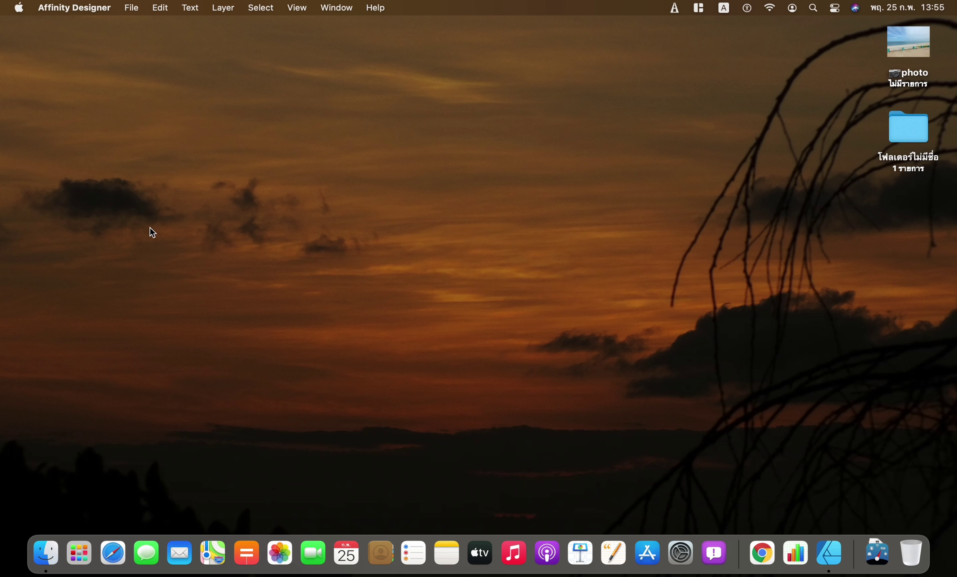
{"action": "left_click", "coordinate": [830, 554]}
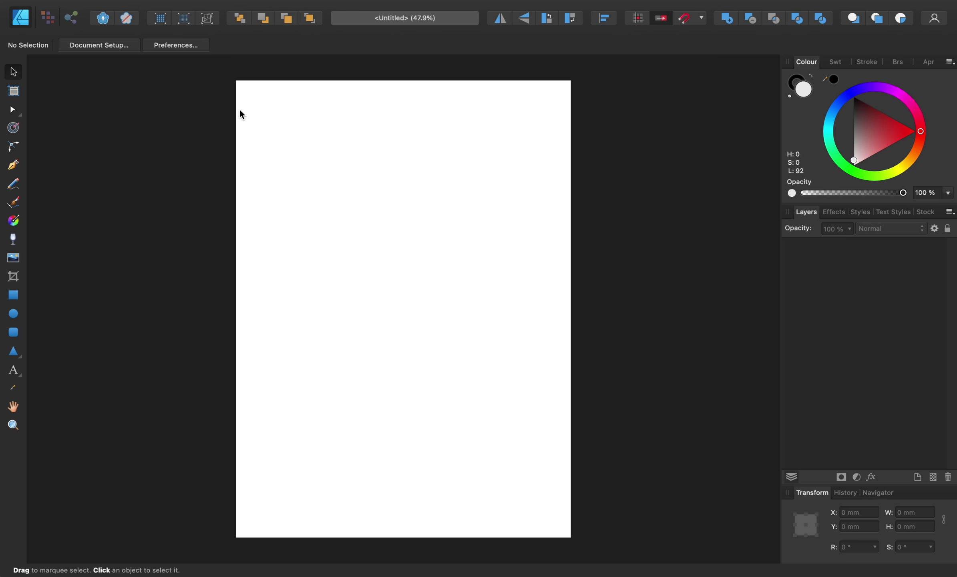
{"action": "mouse_move", "coordinate": [36, 25]}
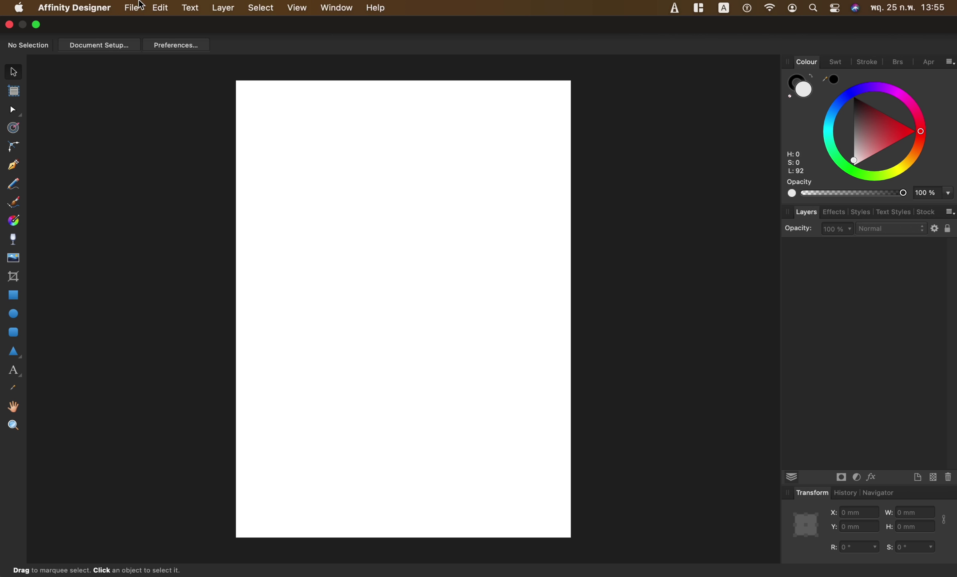
Exit and re-enter full-screen mode with the blank A4 page showing.
{"action": "left_click", "coordinate": [36, 25]}
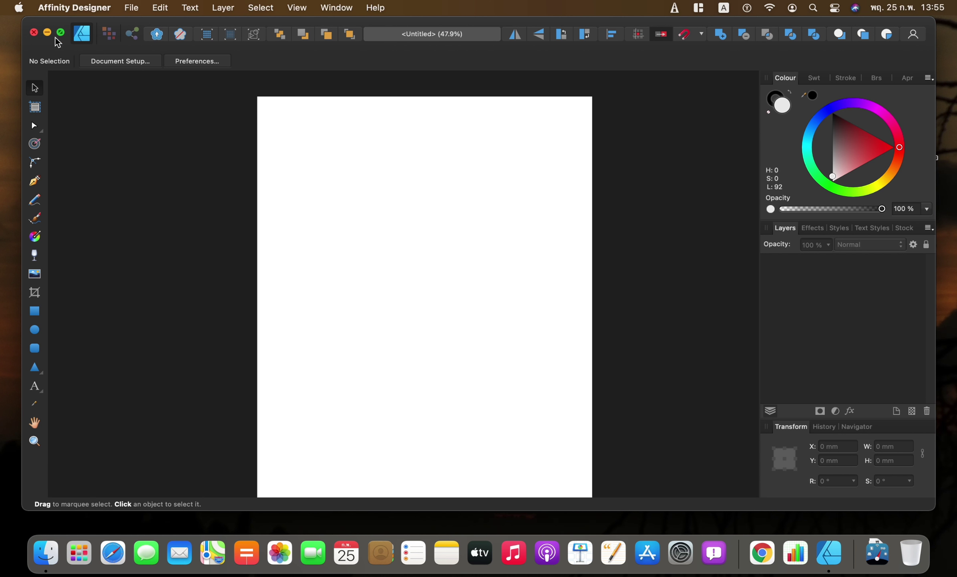
{"action": "left_click", "coordinate": [61, 32]}
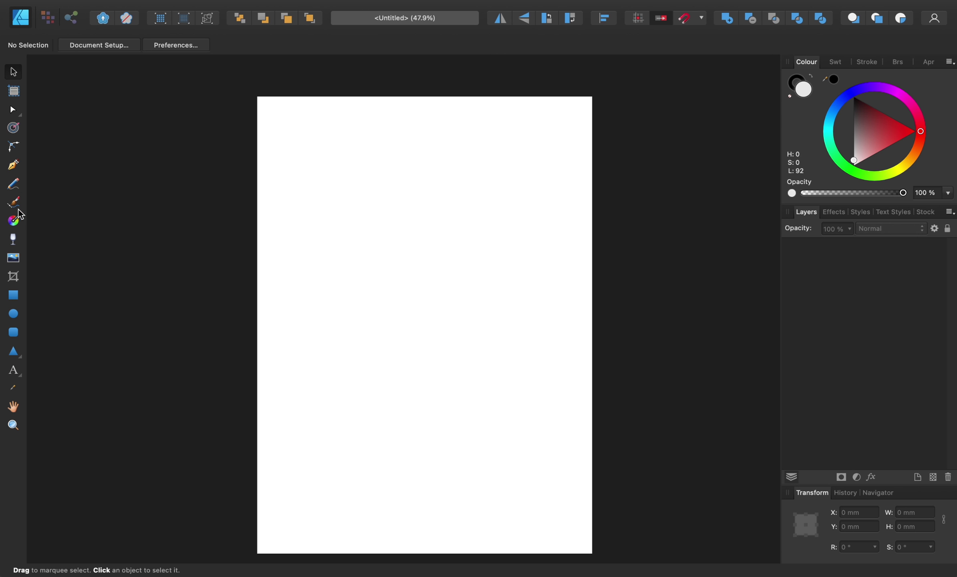
Draw a rectangle across the upper part of the page and start picking its fill colour.
{"action": "left_click", "coordinate": [14, 299]}
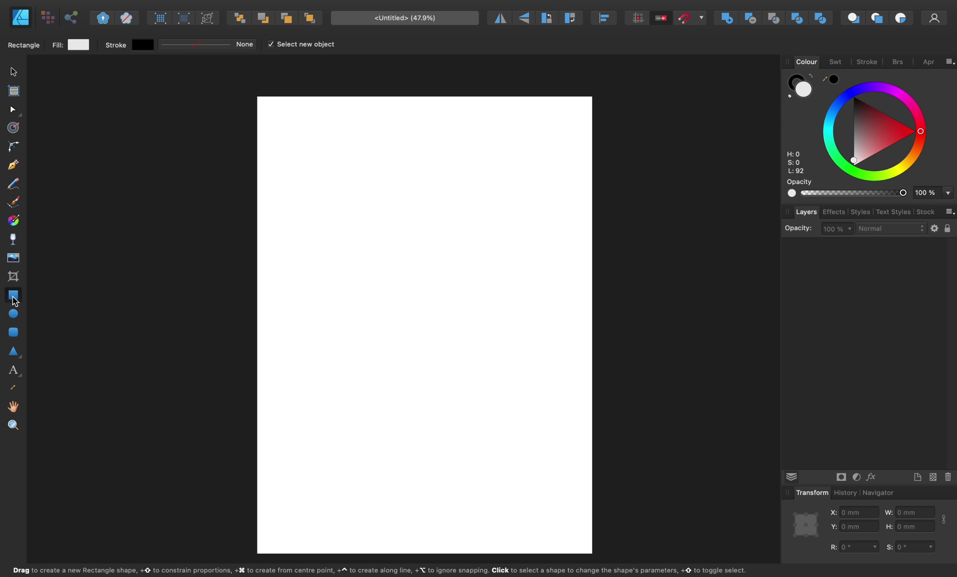
{"action": "mouse_move", "coordinate": [328, 138]}
{"action": "left_mouse_down"}
{"action": "mouse_move", "coordinate": [459, 192]}
{"action": "mouse_move", "coordinate": [543, 297]}
{"action": "left_mouse_up"}
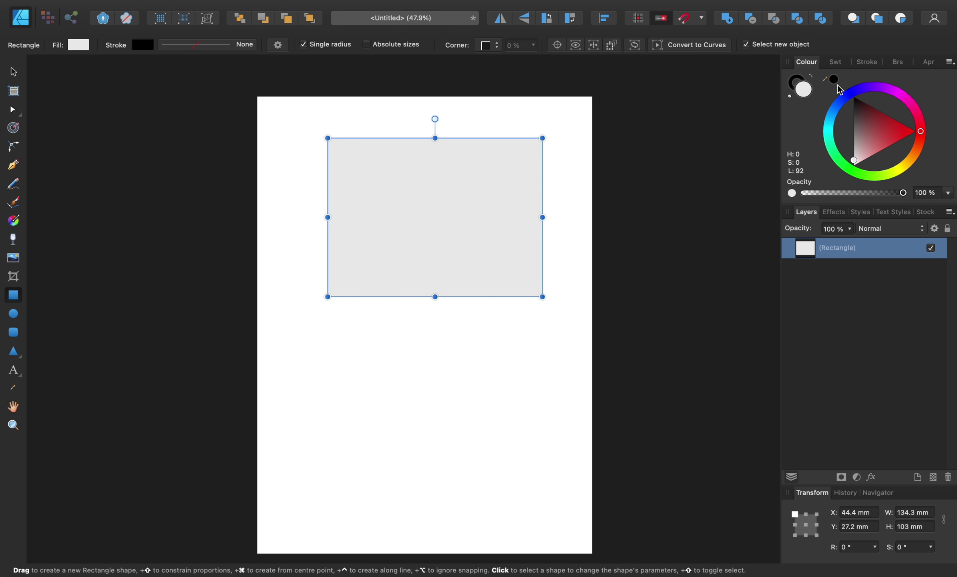
{"action": "left_click", "coordinate": [871, 147]}
{"action": "left_click", "coordinate": [894, 137]}
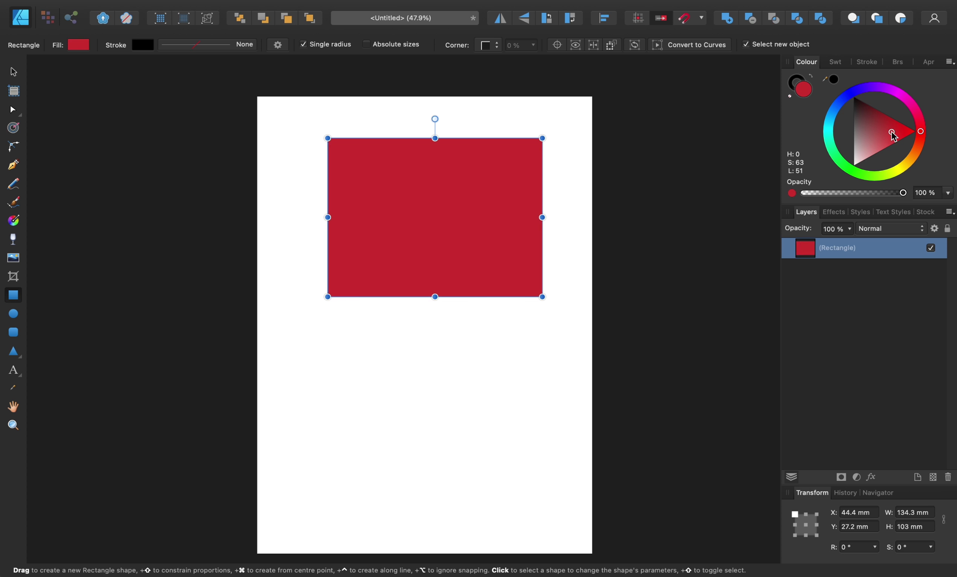
{"action": "left_click", "coordinate": [860, 118]}
{"action": "left_click", "coordinate": [874, 153]}
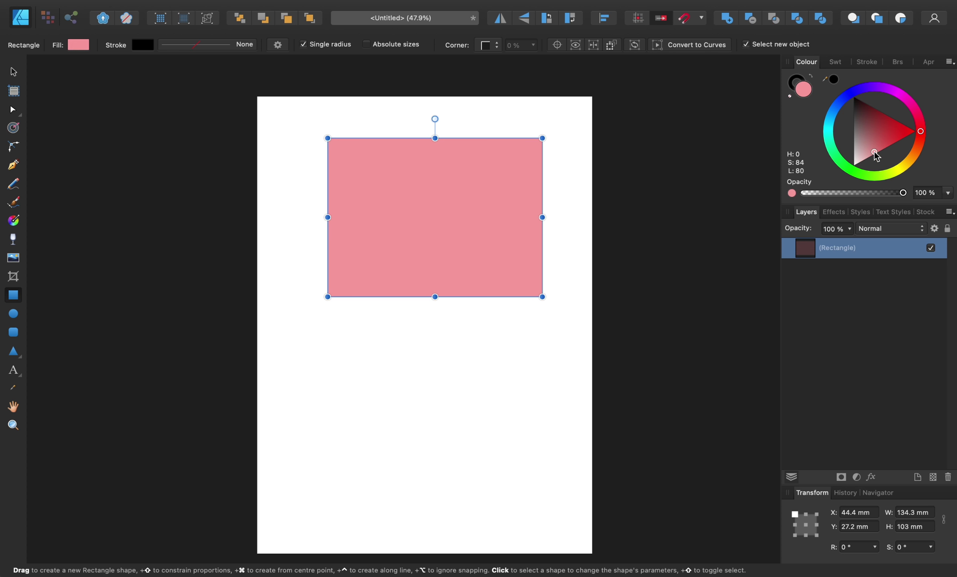
Settle the rectangle's fill on very light pink and make its outline red.
{"action": "left_click", "coordinate": [894, 132]}
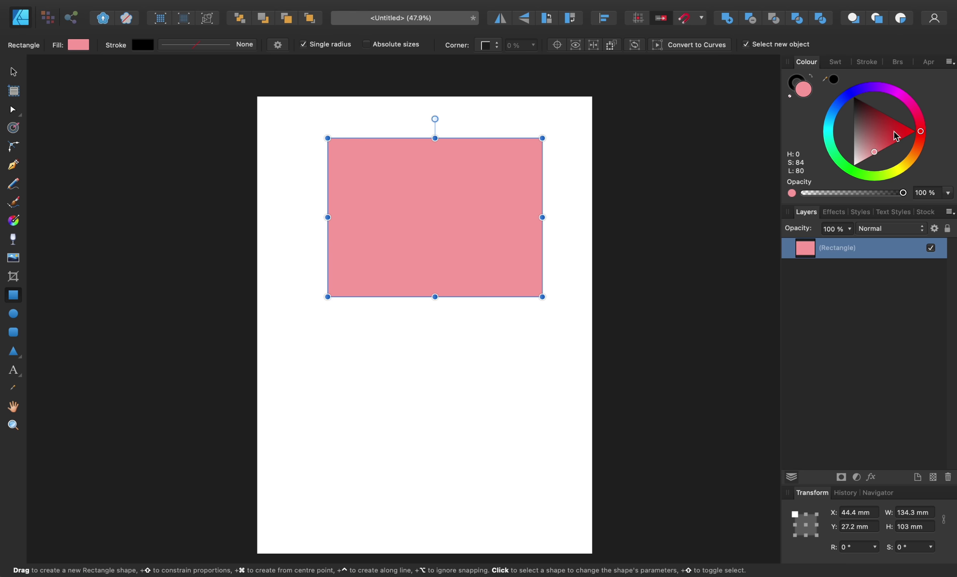
{"action": "left_click", "coordinate": [865, 124]}
{"action": "left_click", "coordinate": [889, 126]}
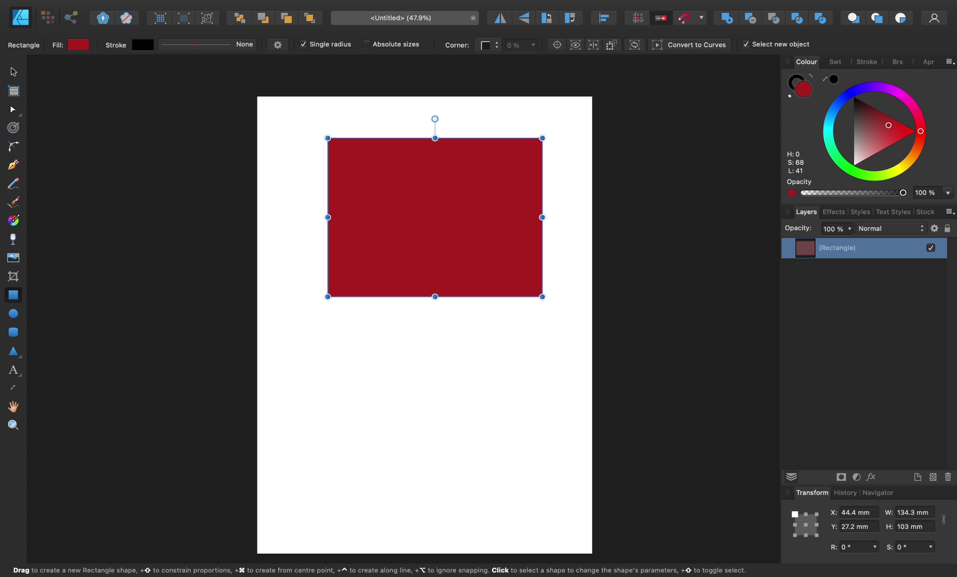
{"action": "left_click", "coordinate": [868, 152]}
{"action": "left_click", "coordinate": [860, 164]}
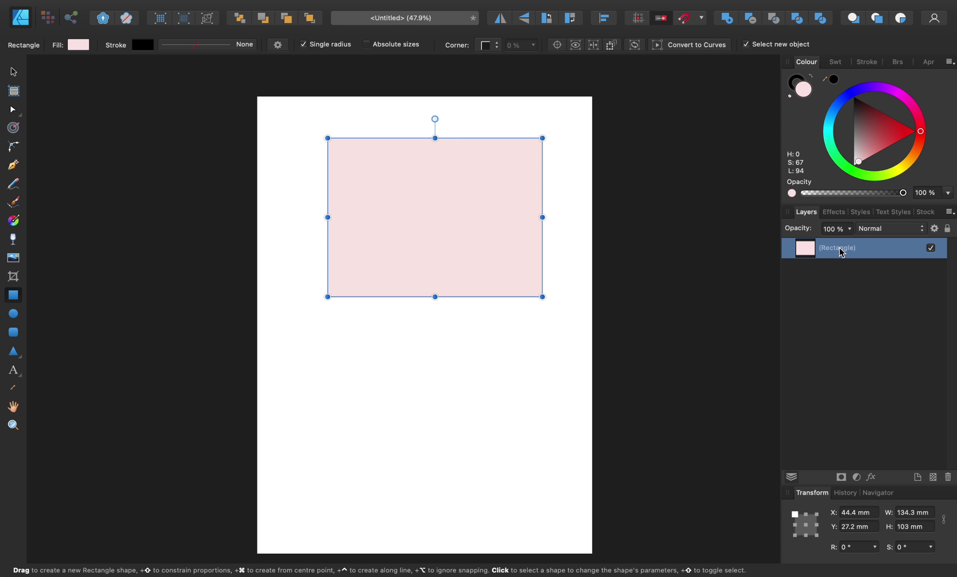
{"action": "left_click", "coordinate": [794, 85]}
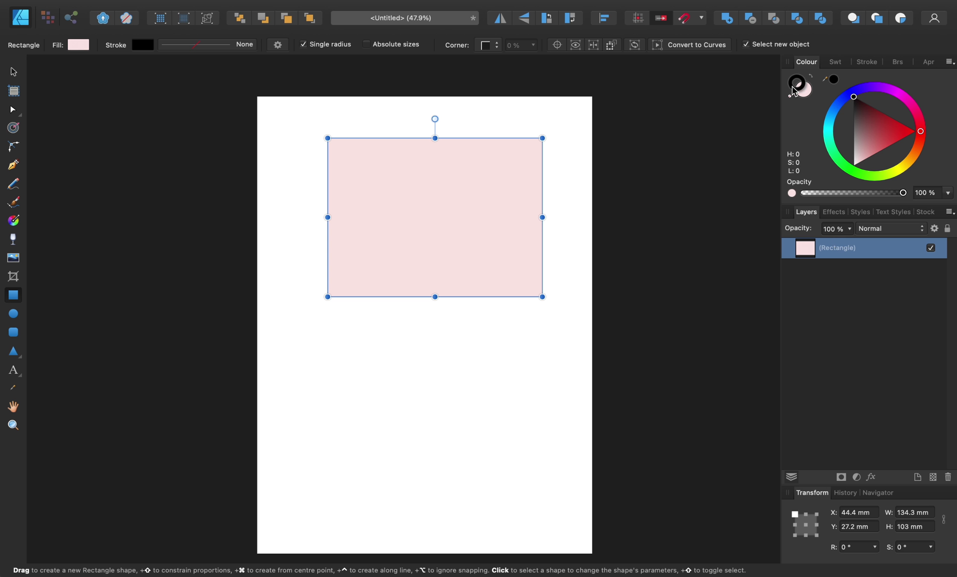
{"action": "left_click", "coordinate": [897, 130]}
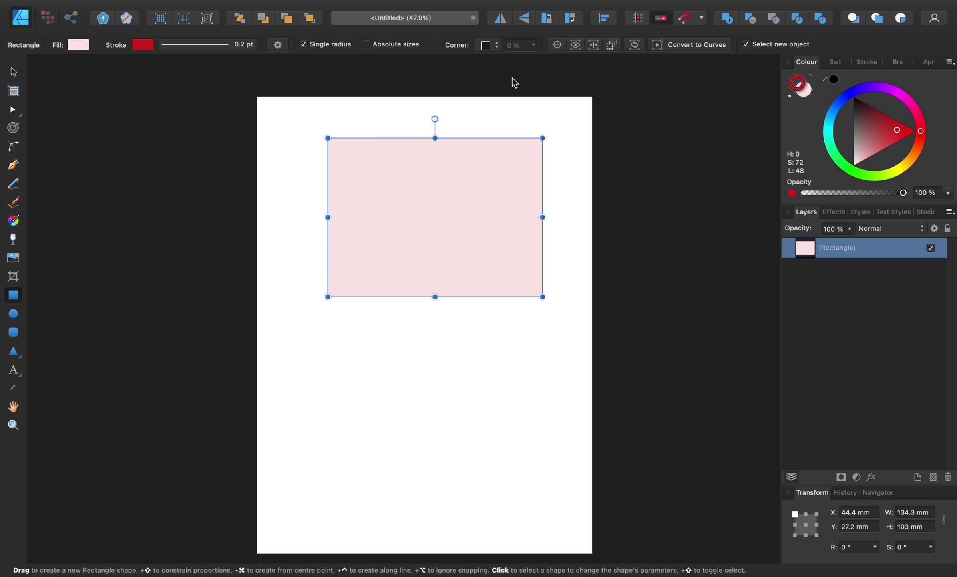
Thicken the rectangle's outline to 32 pt and darken it to near-black red, then deselect it.
{"action": "left_click", "coordinate": [230, 45]}
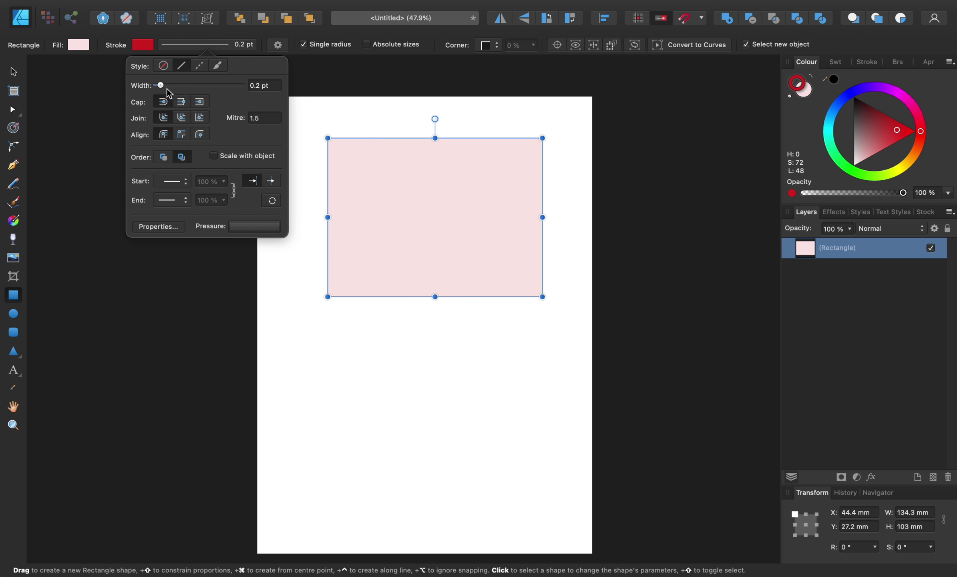
{"action": "left_click_drag", "start_coordinate": [160, 85], "coordinate": [219, 100]}
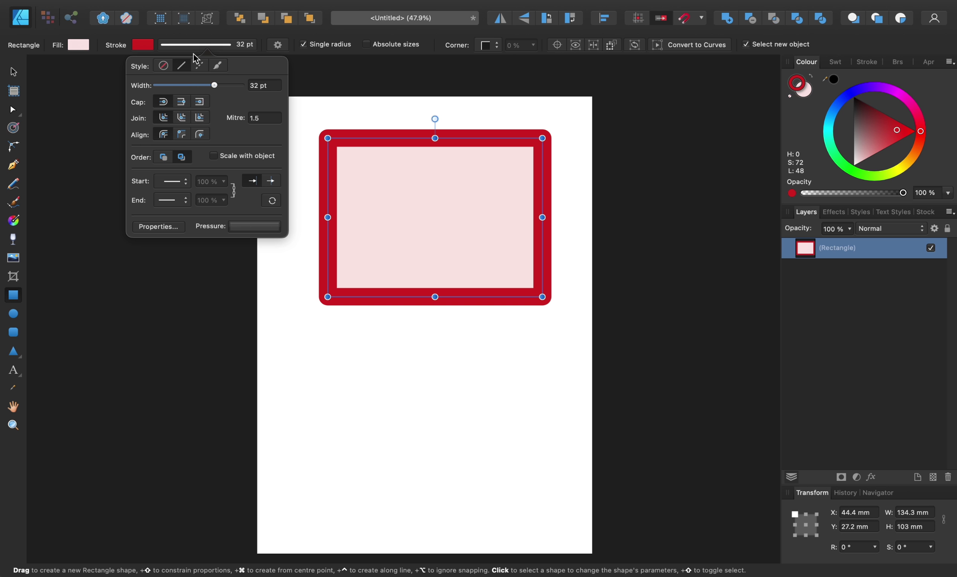
{"action": "left_click", "coordinate": [148, 45]}
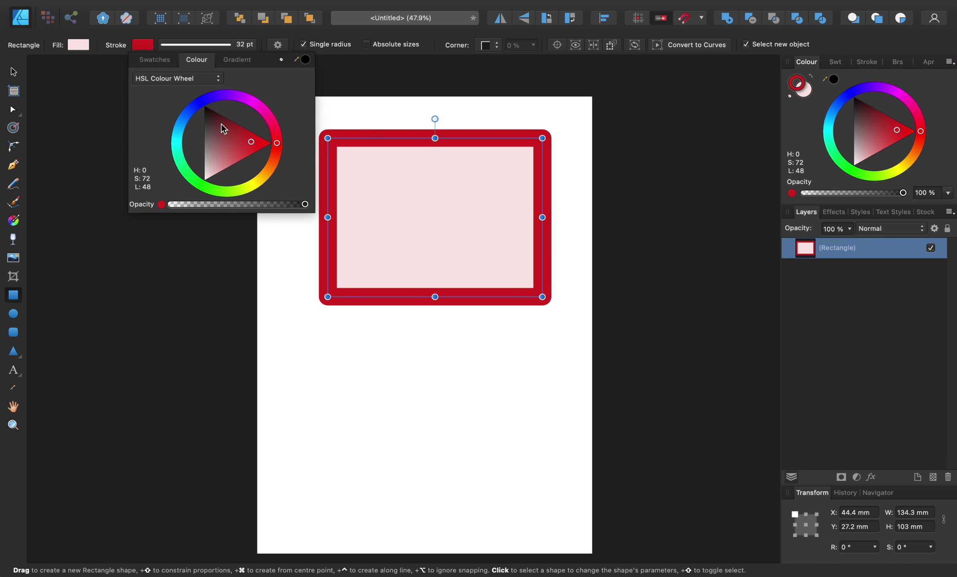
{"action": "left_click", "coordinate": [210, 115]}
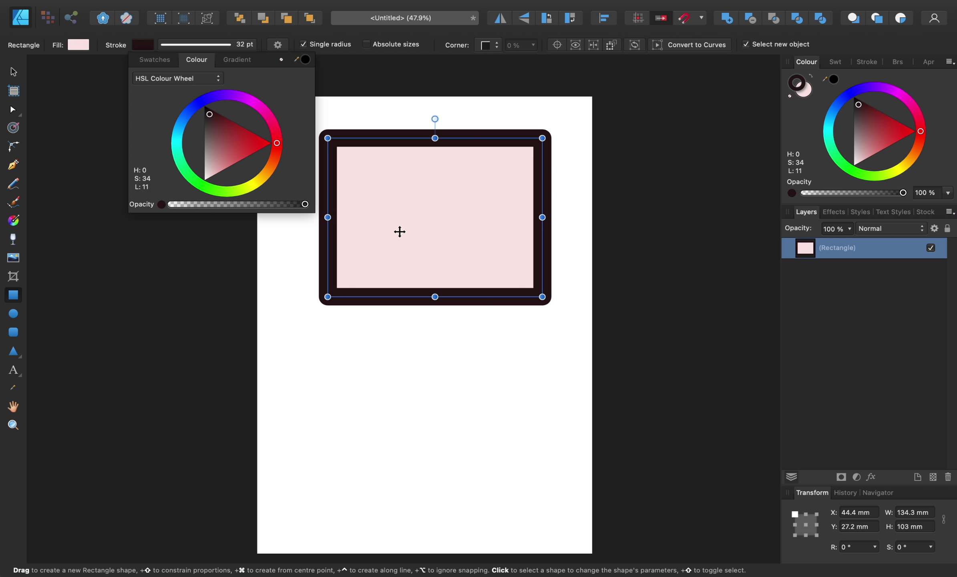
{"action": "left_click", "coordinate": [425, 326]}
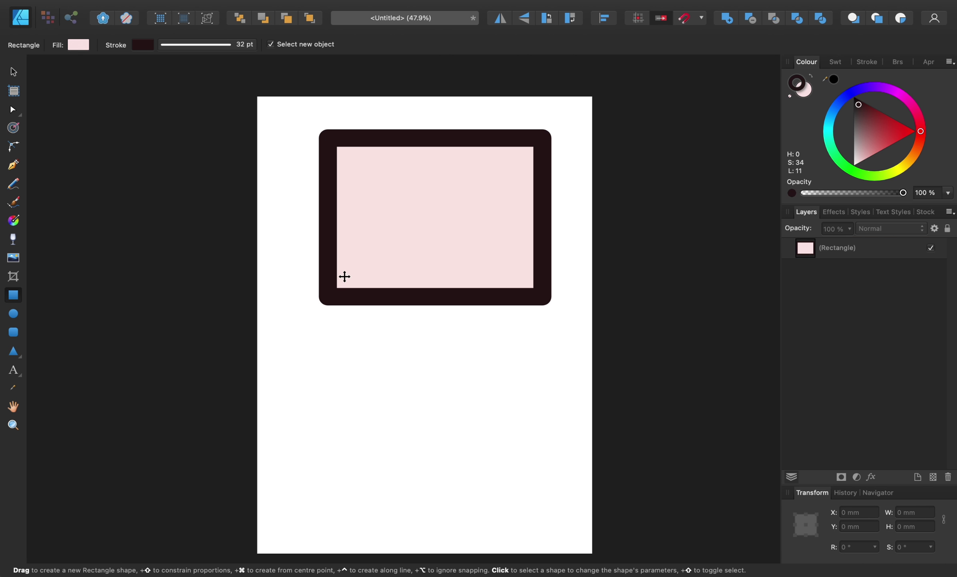
{"action": "left_click", "coordinate": [13, 315]}
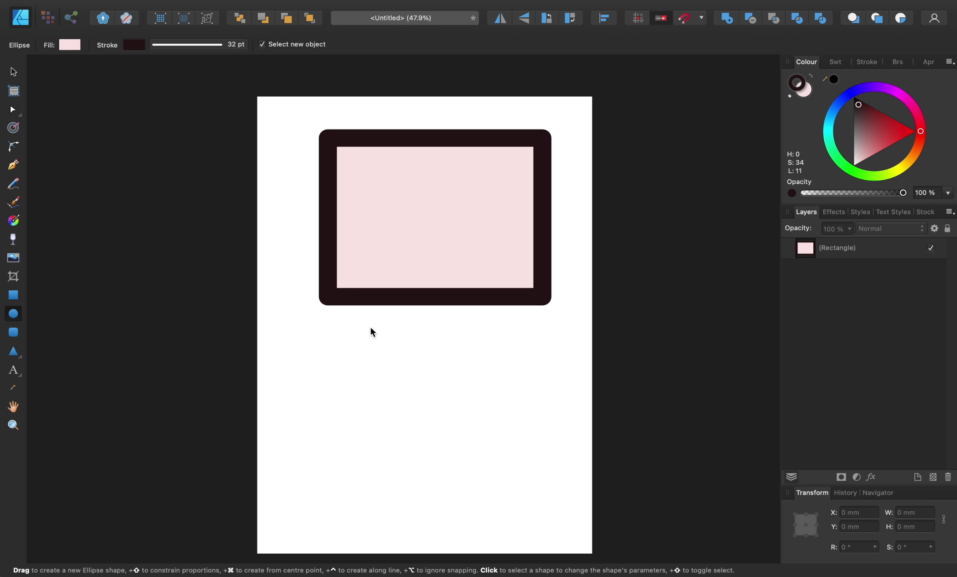
Draw an ellipse below the rectangle with the same pale pink fill and 32 pt dark outline.
{"action": "mouse_move", "coordinate": [356, 367]}
{"action": "left_mouse_down"}
{"action": "mouse_move", "coordinate": [464, 442]}
{"action": "mouse_move", "coordinate": [512, 529]}
{"action": "mouse_move", "coordinate": [522, 520]}
{"action": "left_mouse_up"}
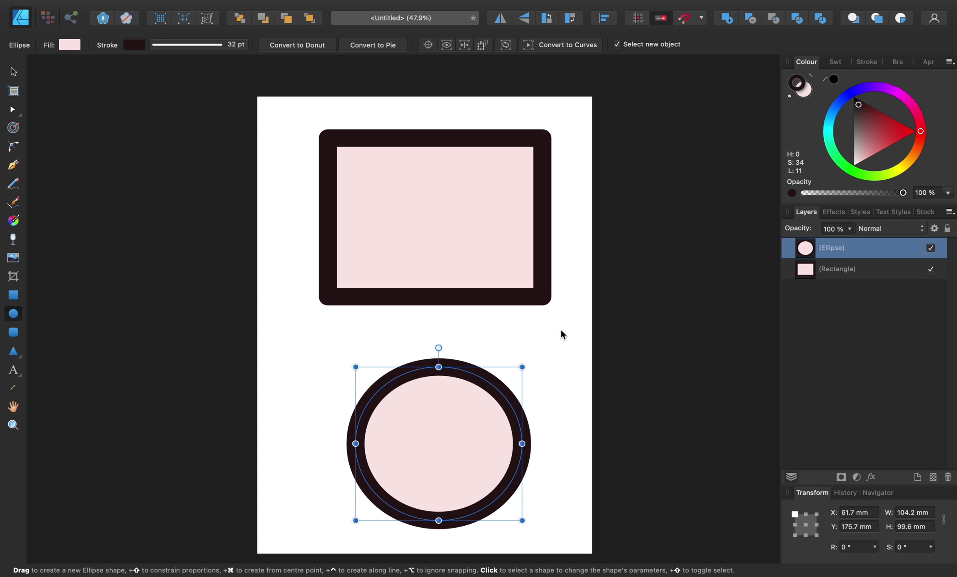
{"action": "left_click", "coordinate": [585, 365]}
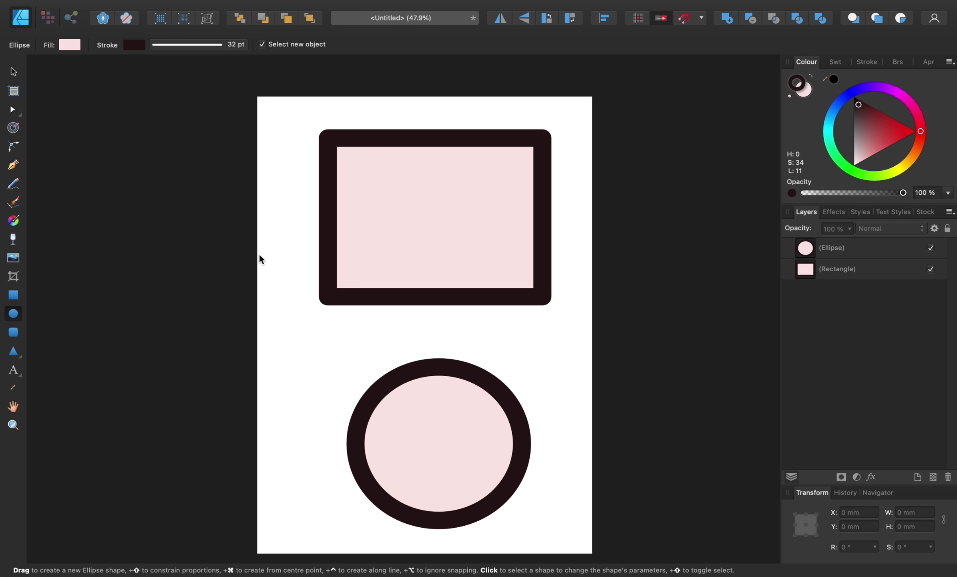
{"action": "mouse_move", "coordinate": [36, 25]}
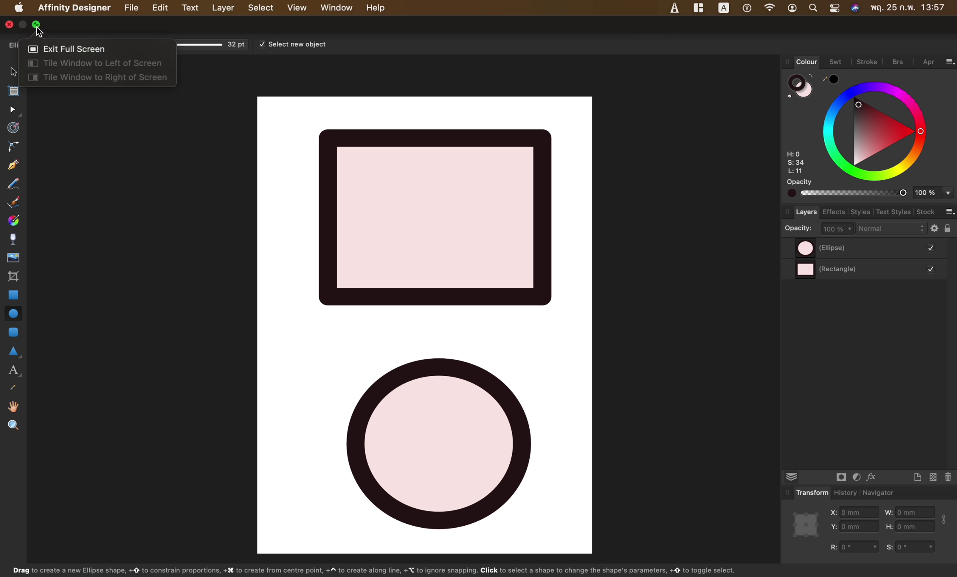
Exit full screen, minimise the window, and restore it from the Dock.
{"action": "left_click", "coordinate": [38, 25]}
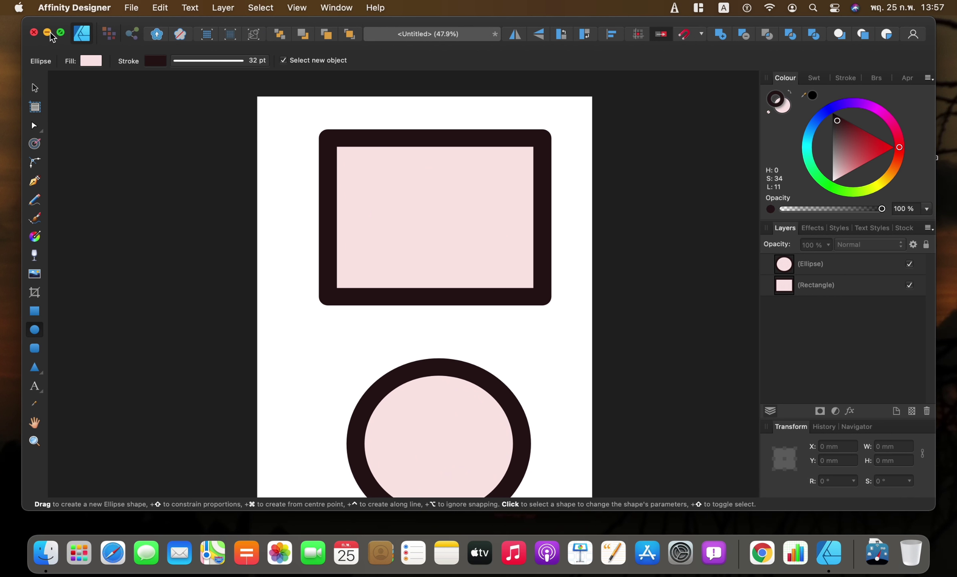
{"action": "left_click", "coordinate": [47, 32]}
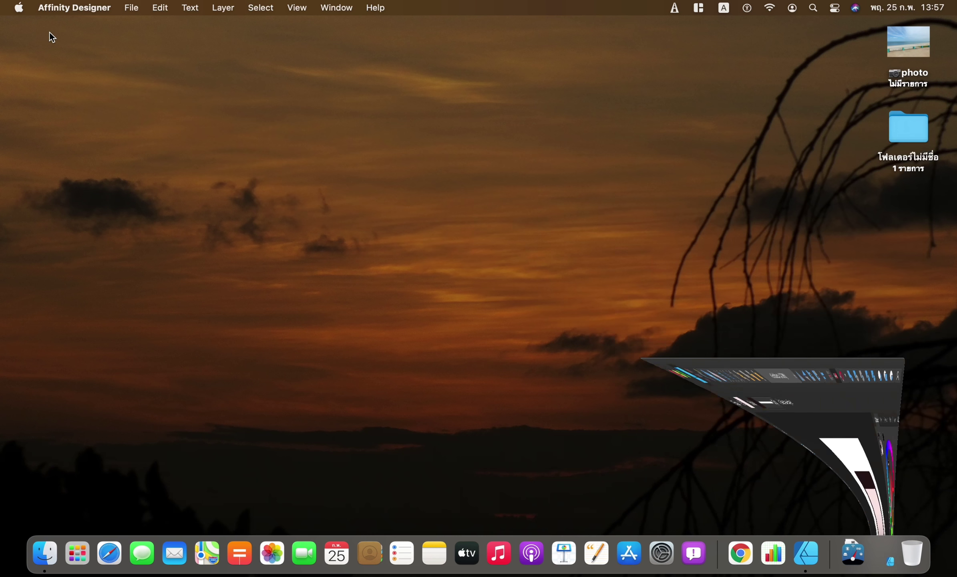
{"action": "left_click", "coordinate": [797, 551]}
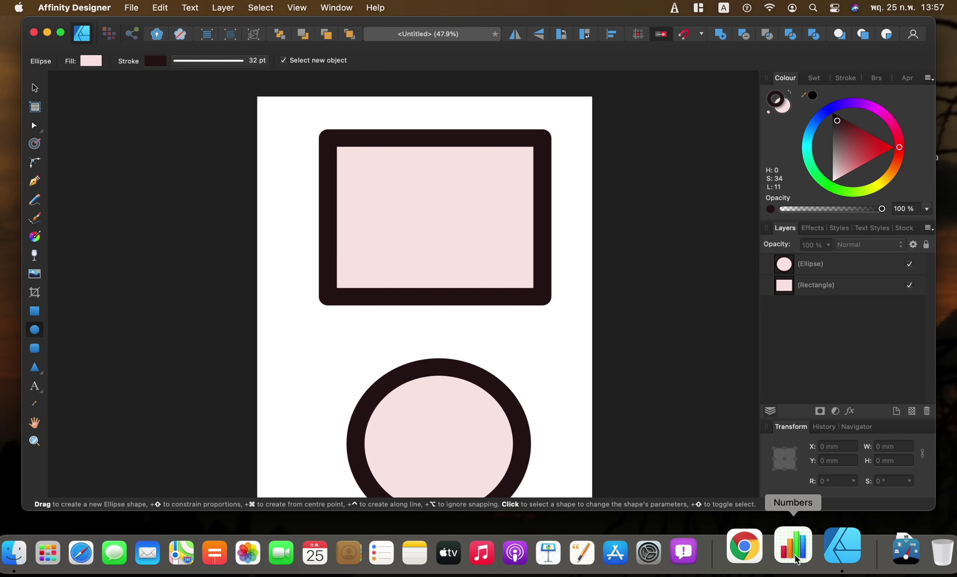